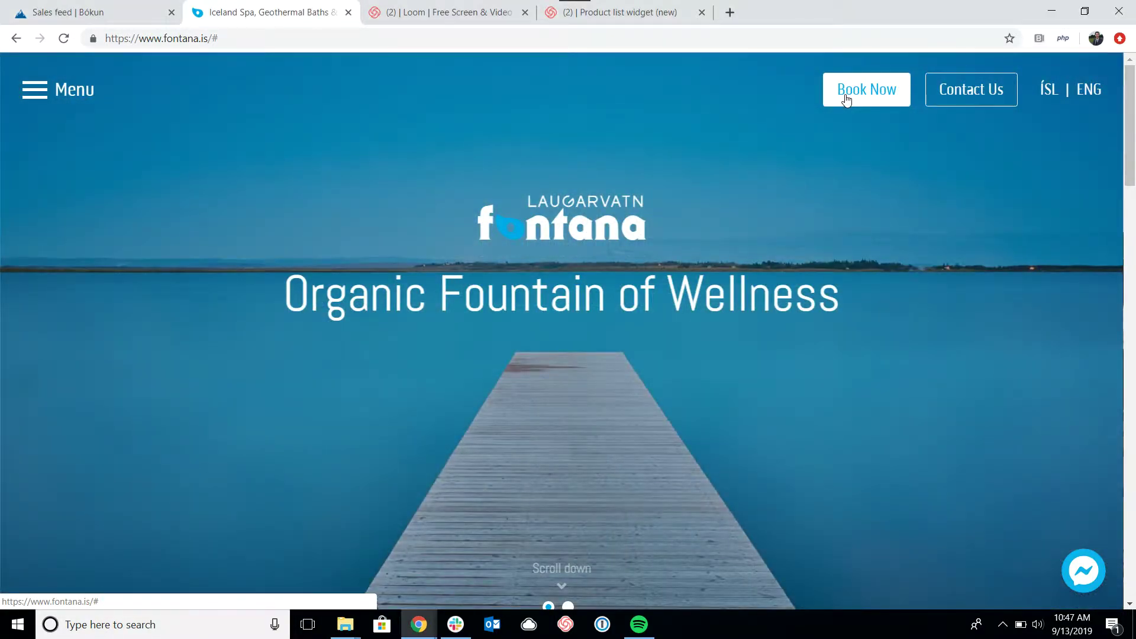
- Open the Laugarvatn Fontana booking overlay and bring up the product page for Geothermal baths
click(847, 94)
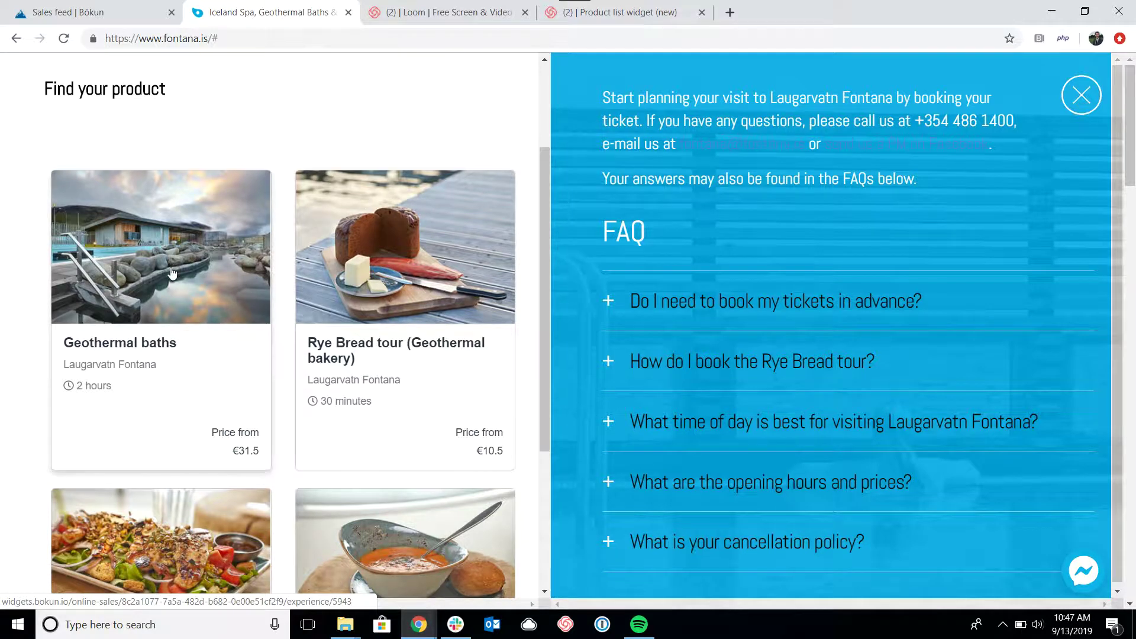
scroll(207, 272, down, 4)
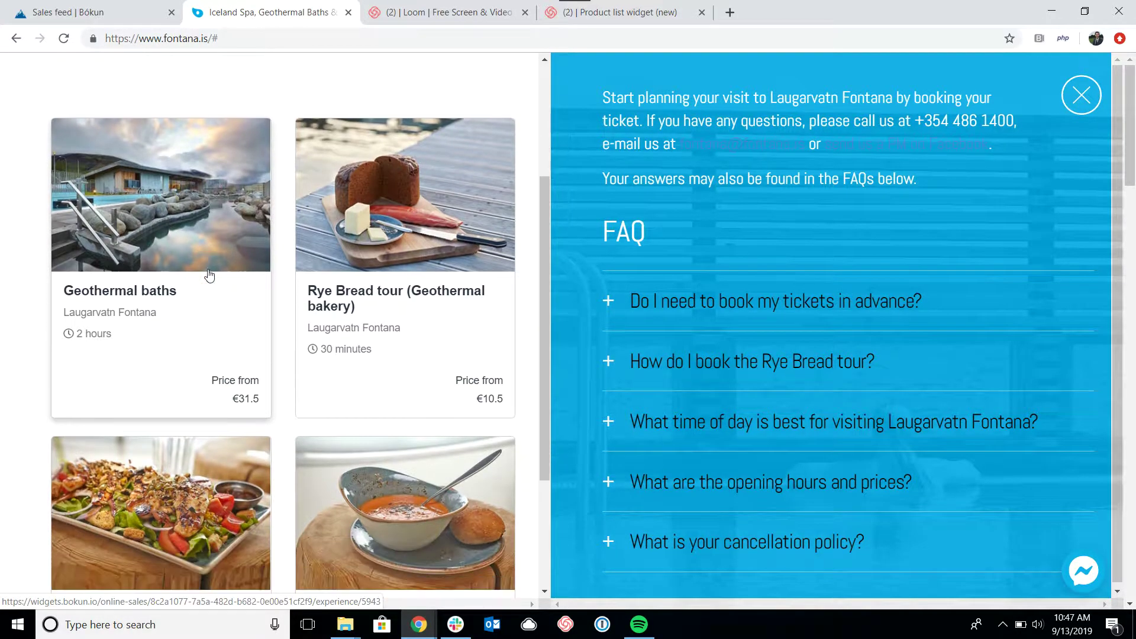
scroll(207, 272, up, 3)
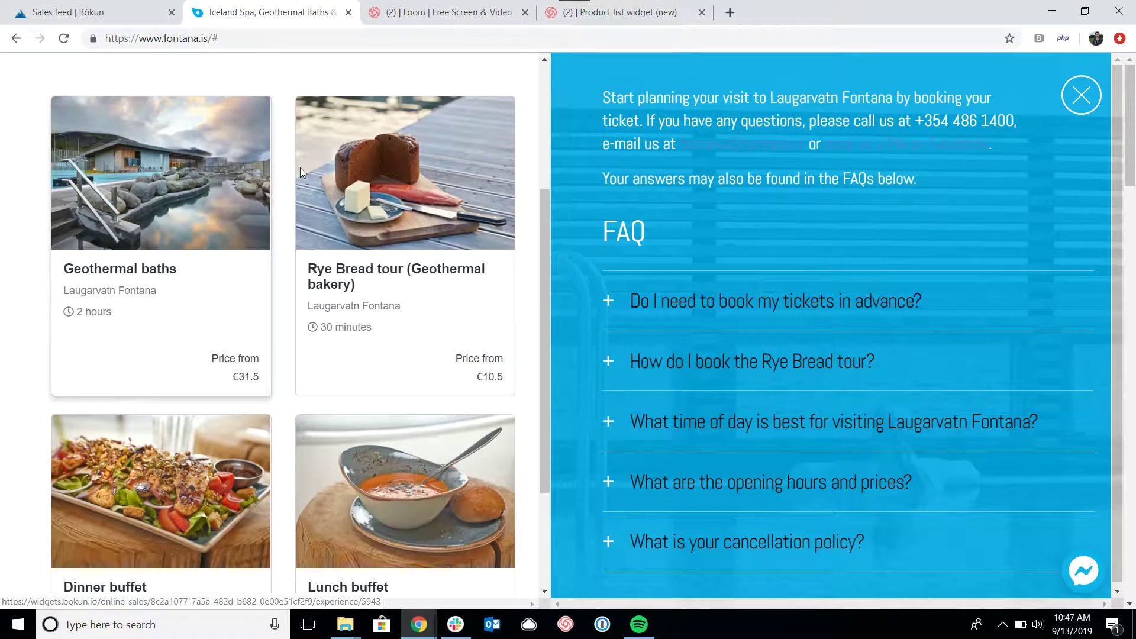
click(208, 203)
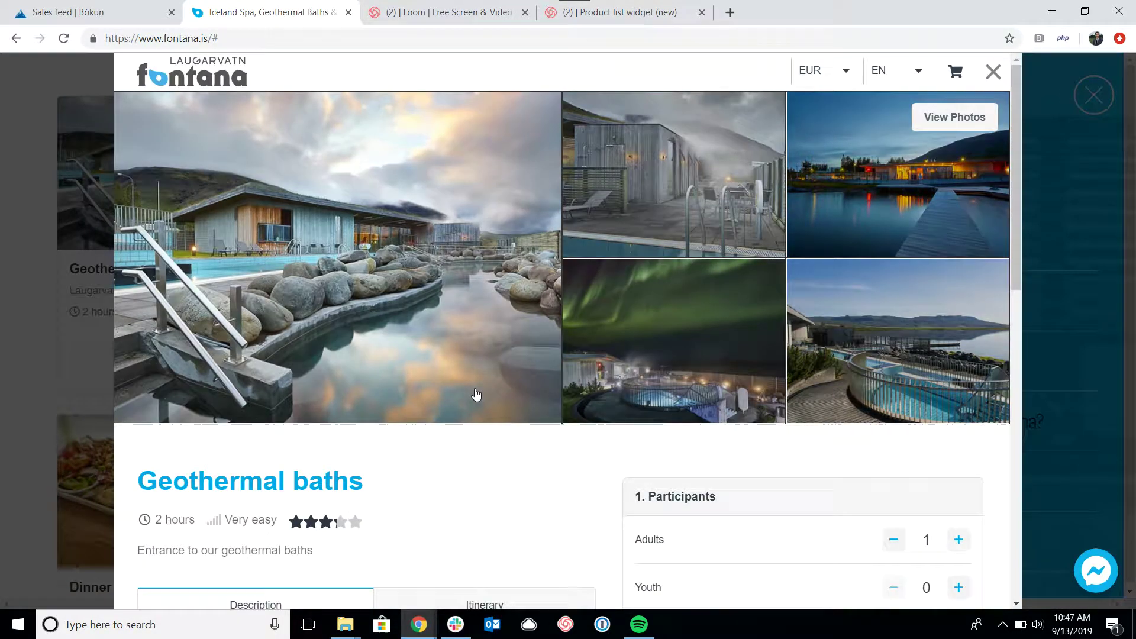
- Examine the Geothermal baths product page, including its photos, description, inclusions, cancellation policy and participant options
scroll(474, 393, down, 1)
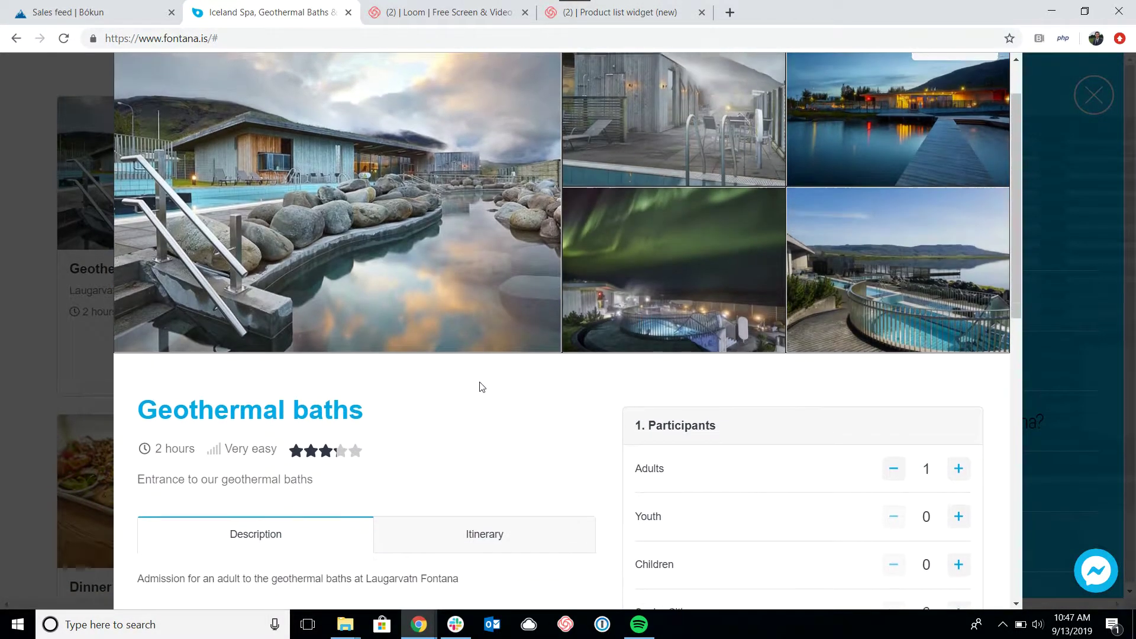
scroll(479, 386, up, 1)
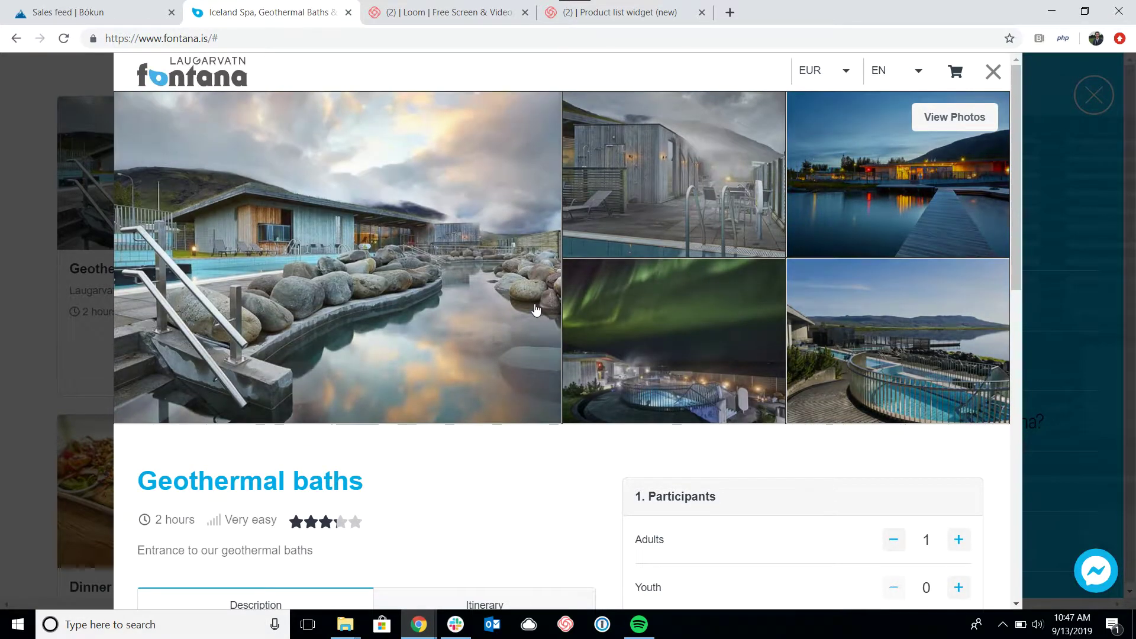
scroll(514, 301, down, 3)
scroll(510, 298, down, 1)
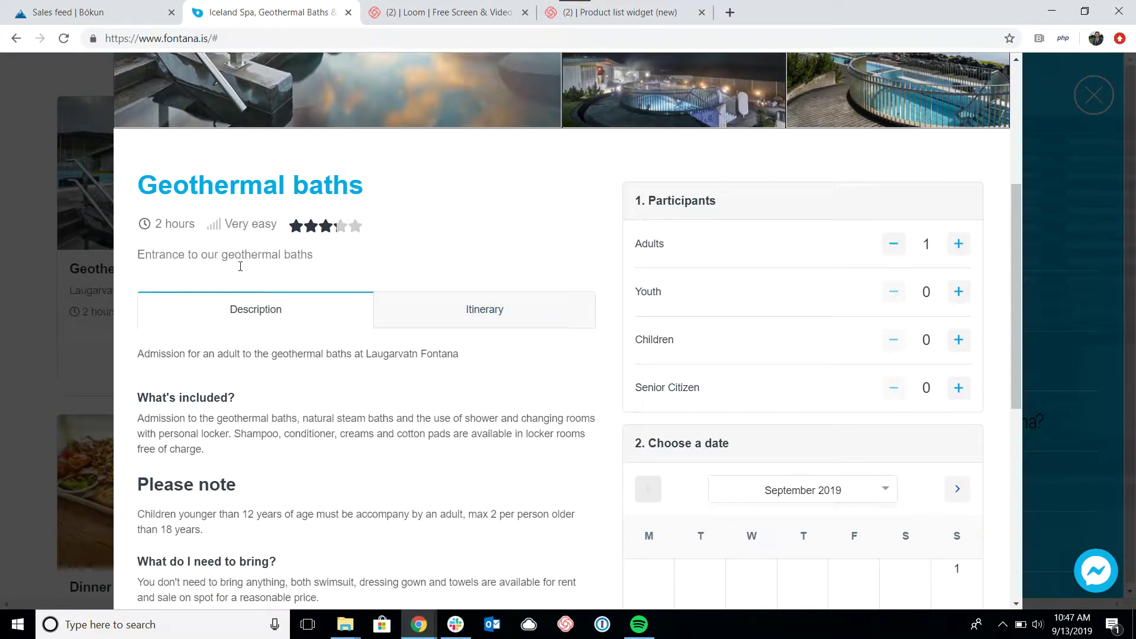
scroll(255, 284, down, 1)
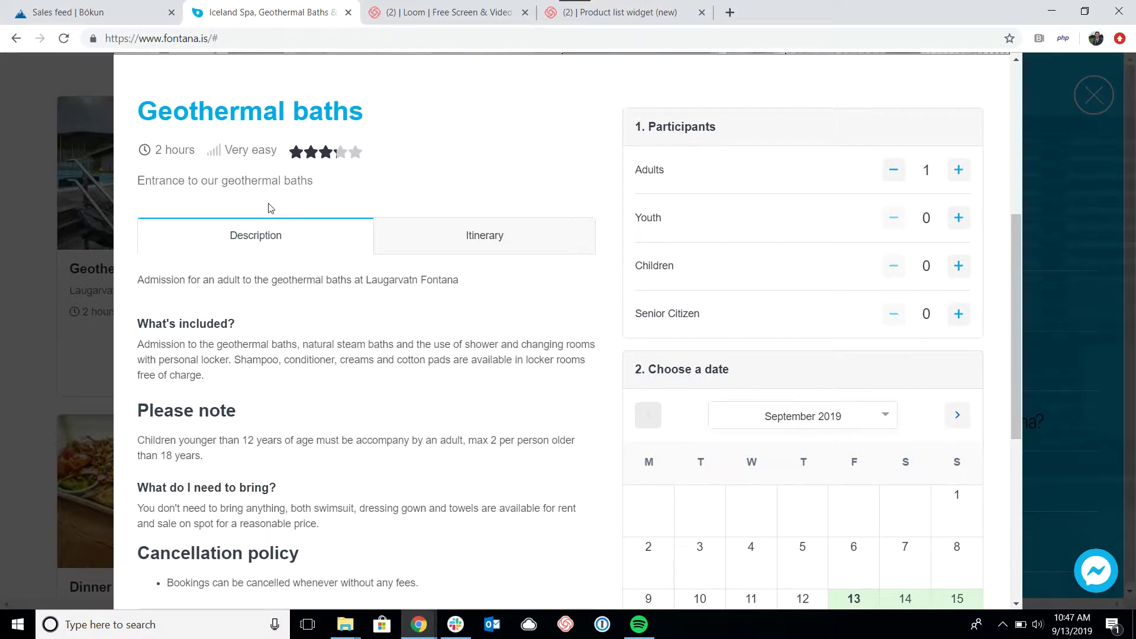
scroll(304, 225, down, 1)
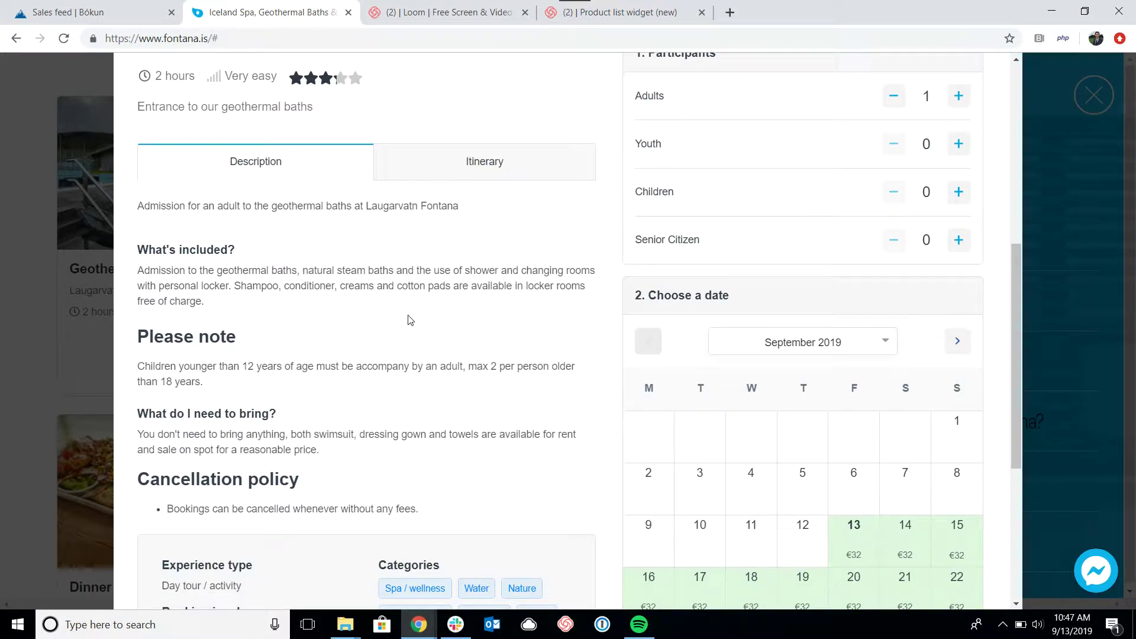
scroll(459, 297, down, 1)
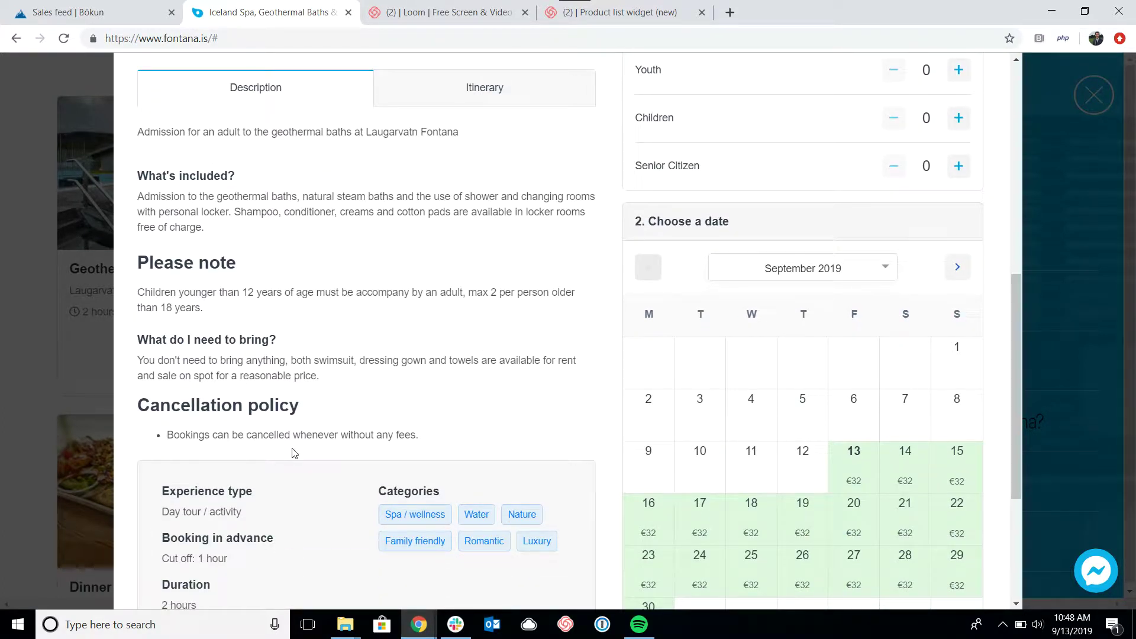
scroll(365, 519, up, 1)
scroll(365, 519, up, 2)
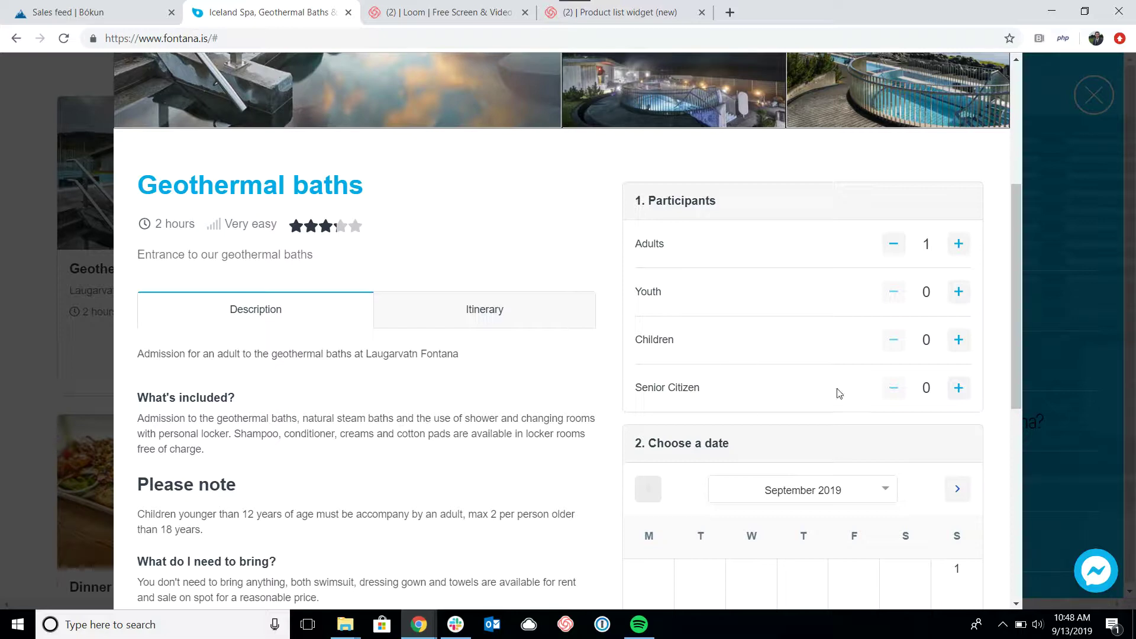
- Choose September 18, 2019 at 12:30 PM for the Geothermal baths visit and review the booking summary
scroll(845, 148, down, 5)
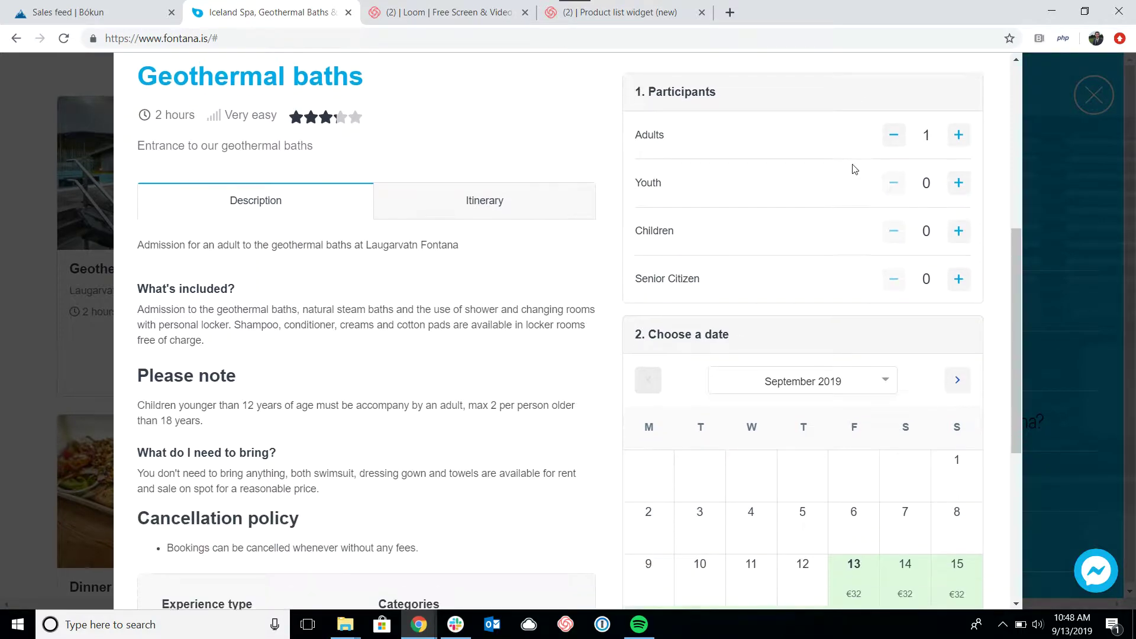
scroll(845, 171, down, 3)
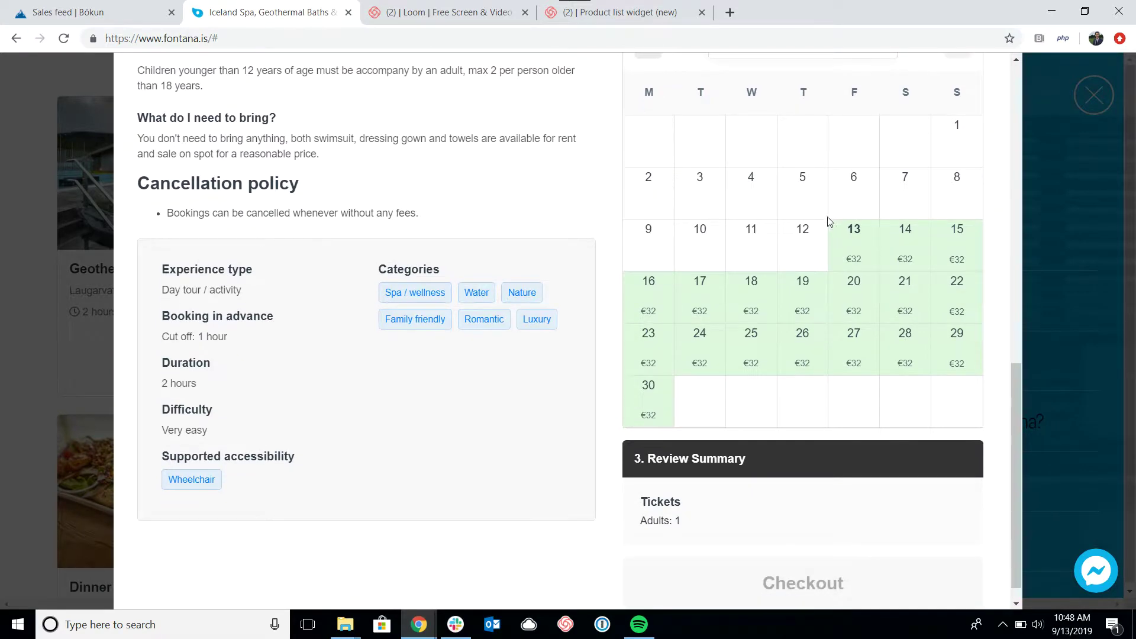
scroll(824, 234, up, 6)
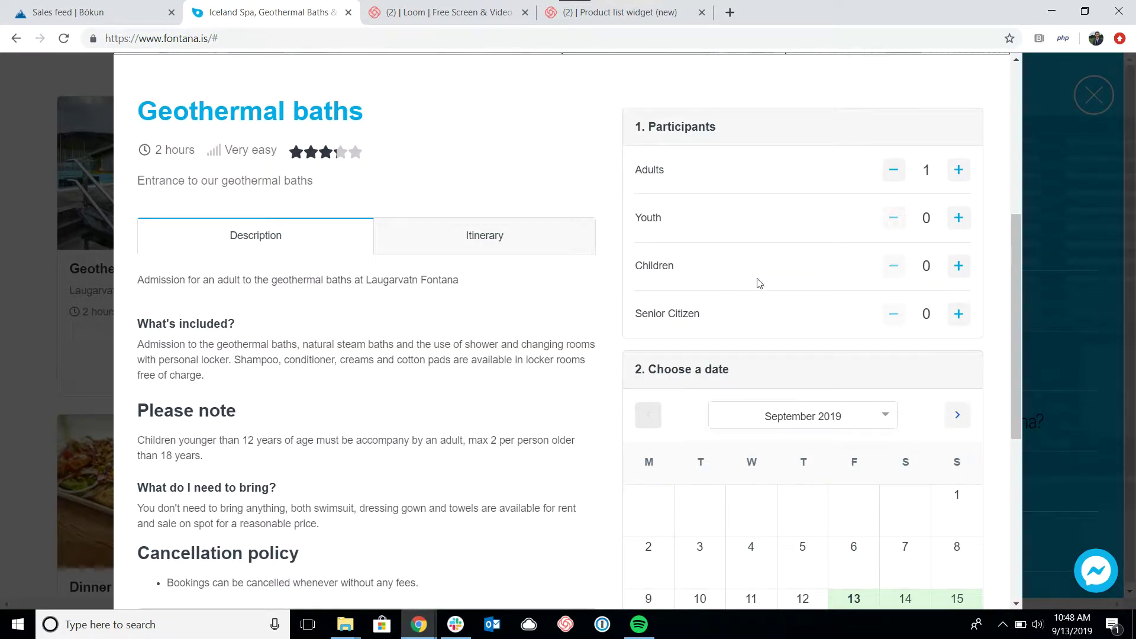
scroll(760, 283, down, 5)
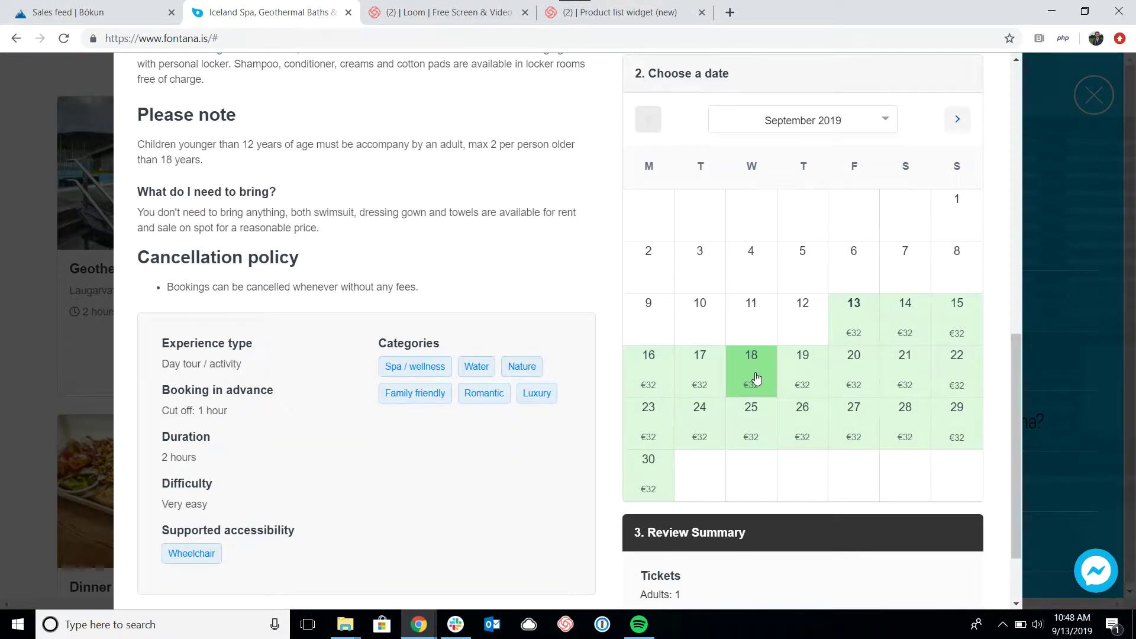
click(752, 376)
click(897, 171)
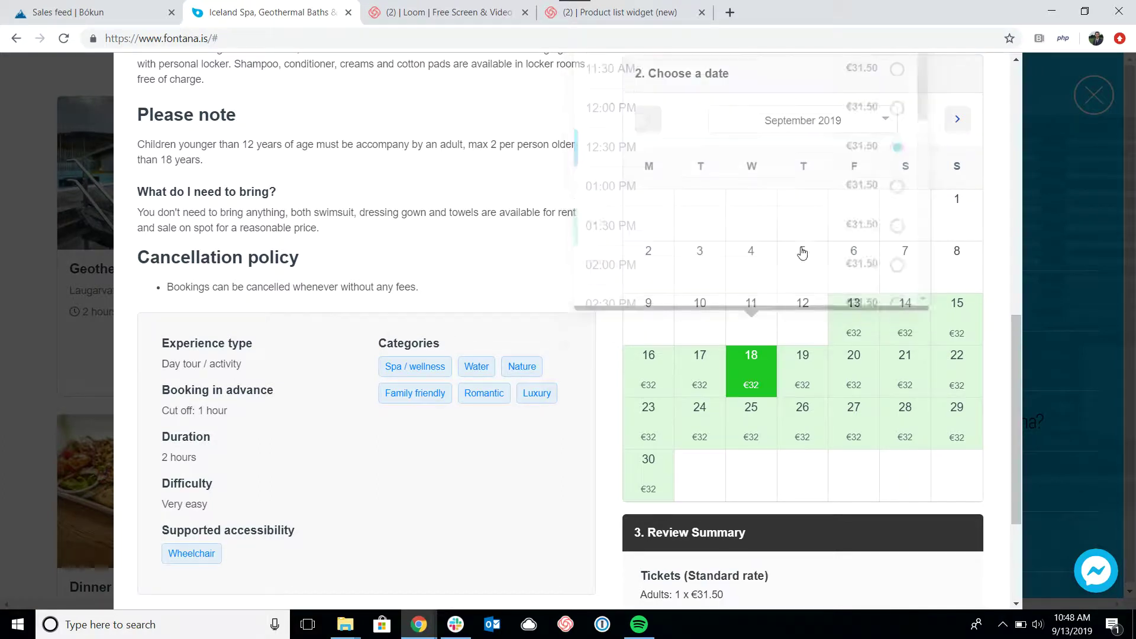
scroll(577, 365, down, 3)
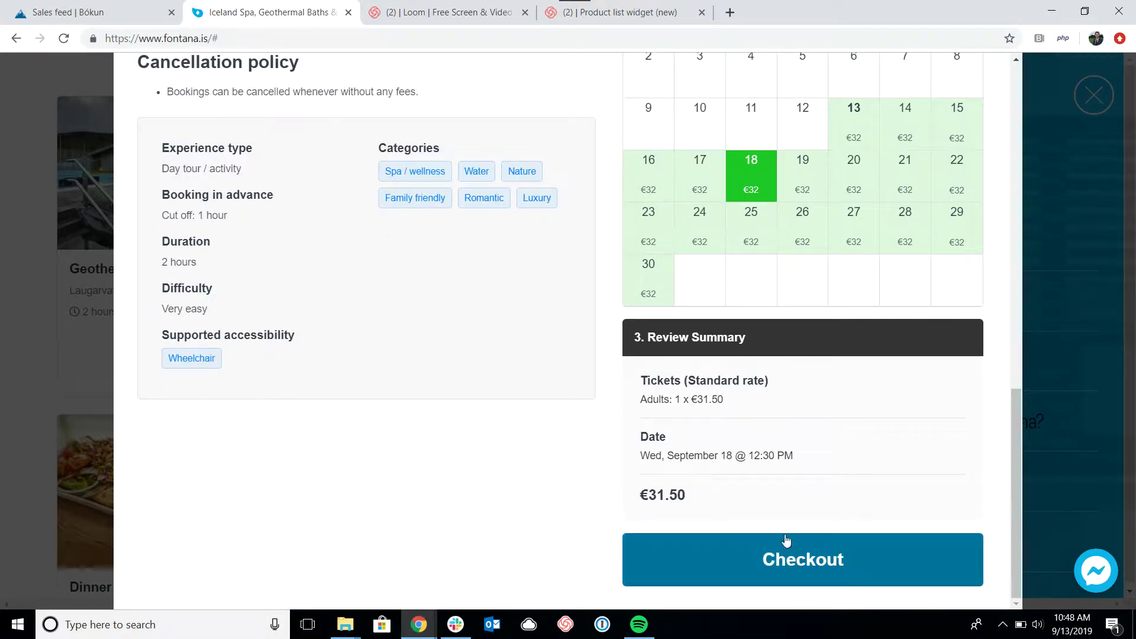
scroll(465, 466, up, 1)
scroll(465, 465, up, 10)
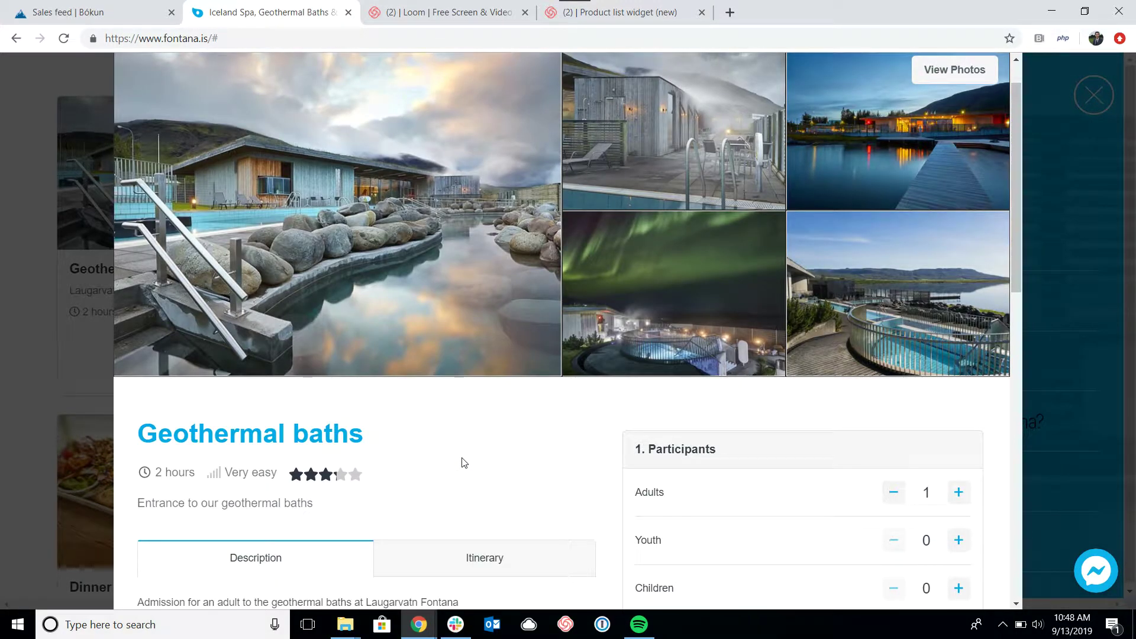
scroll(462, 462, up, 1)
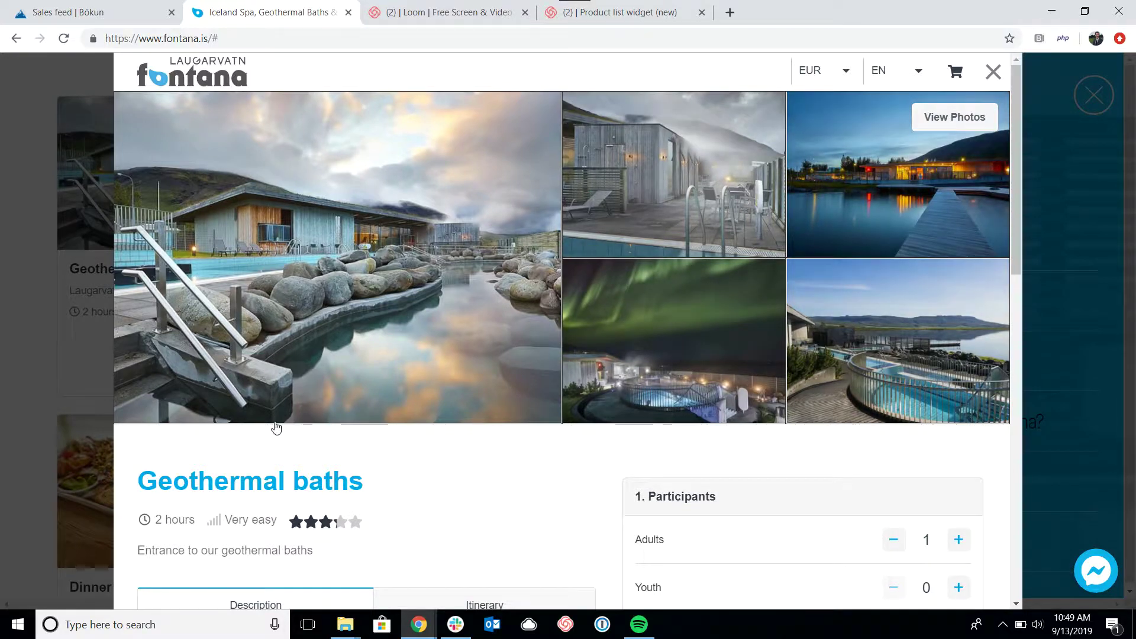
- Switch to the Bókun extranet and start creating a Product Page widget in Online Sales Tools
click(145, 11)
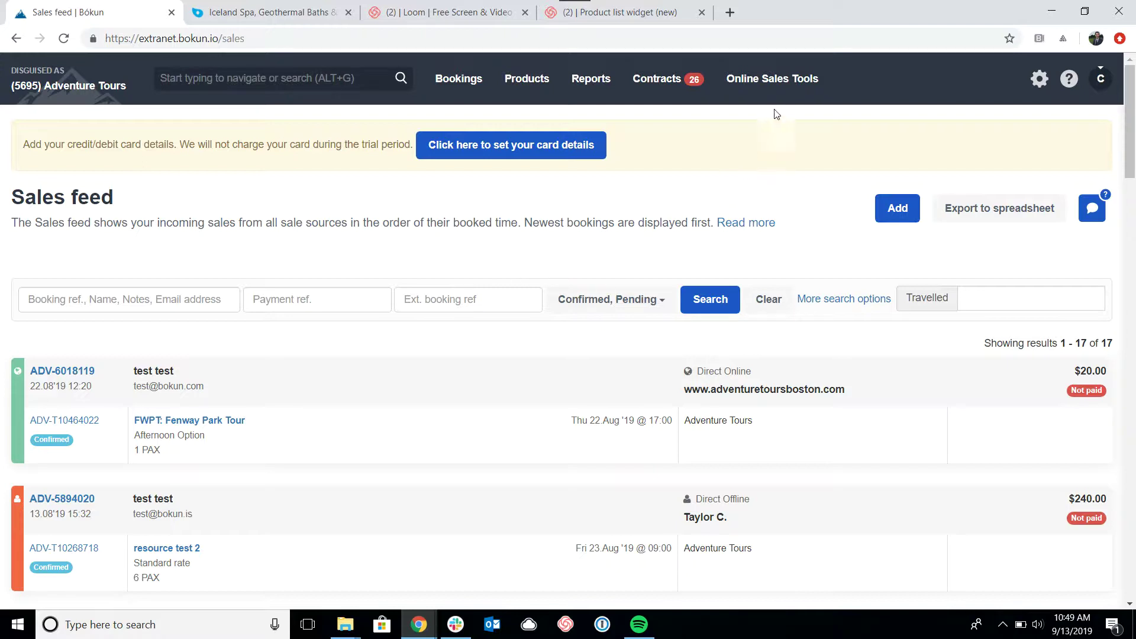
click(784, 87)
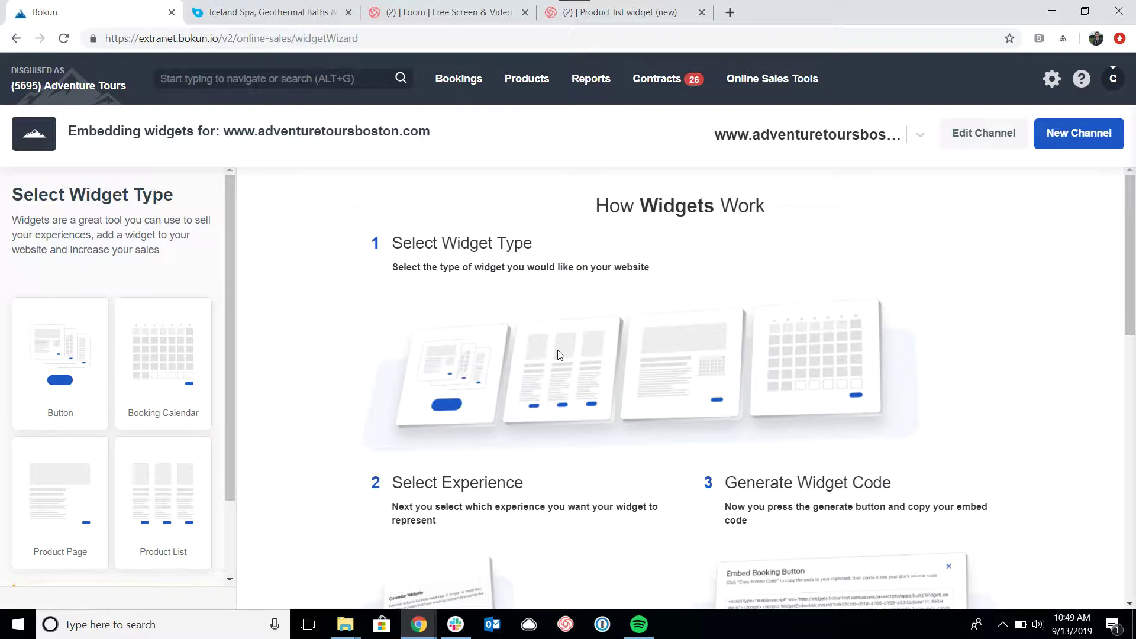
scroll(245, 266, down, 1)
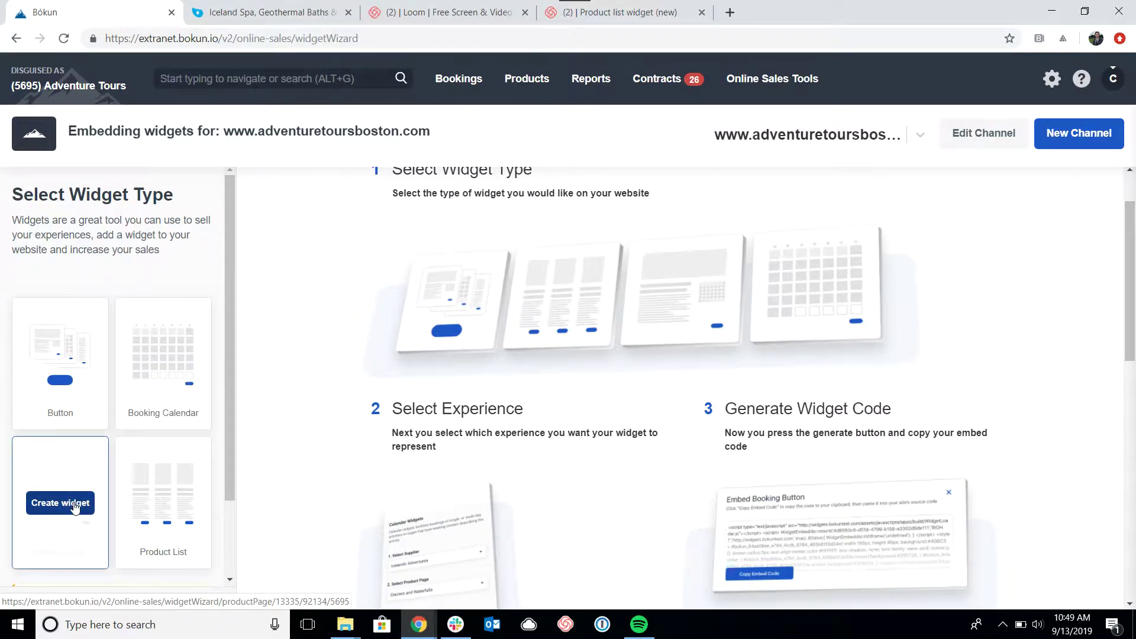
click(73, 508)
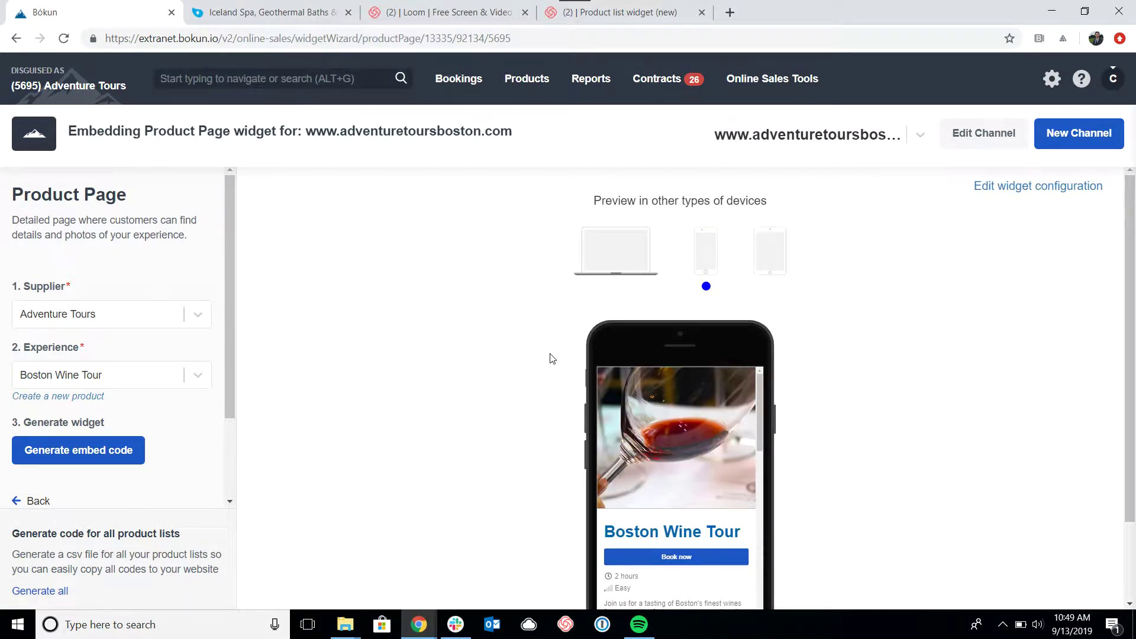
- Preview the Boston Wine Tour product page widget on laptop, phone and tablet, returning to the laptop view
click(609, 267)
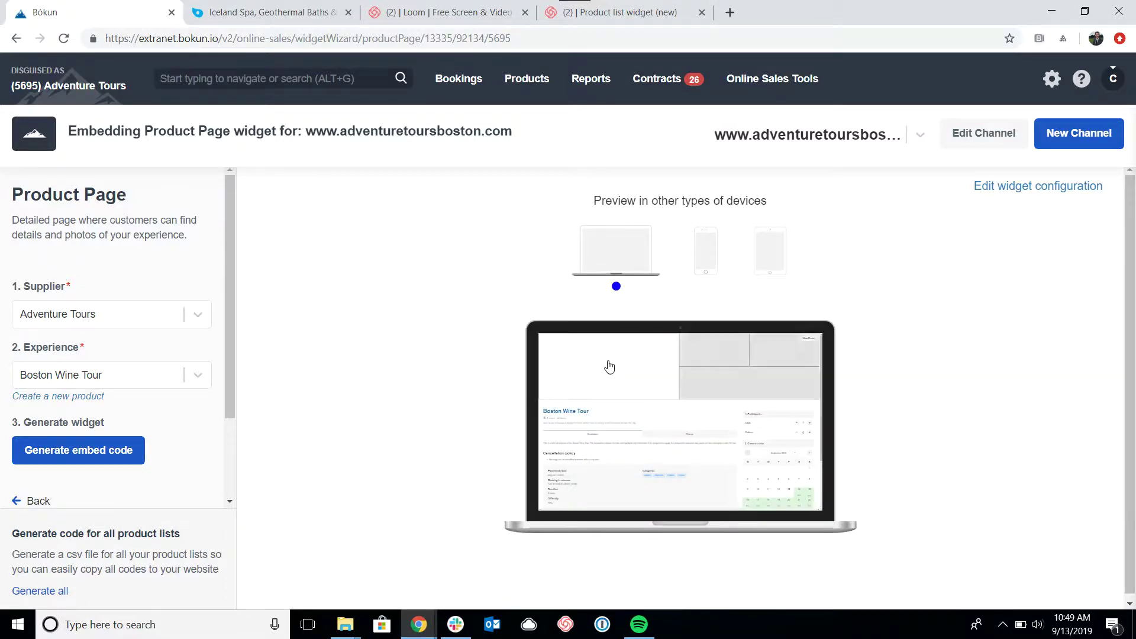
click(708, 253)
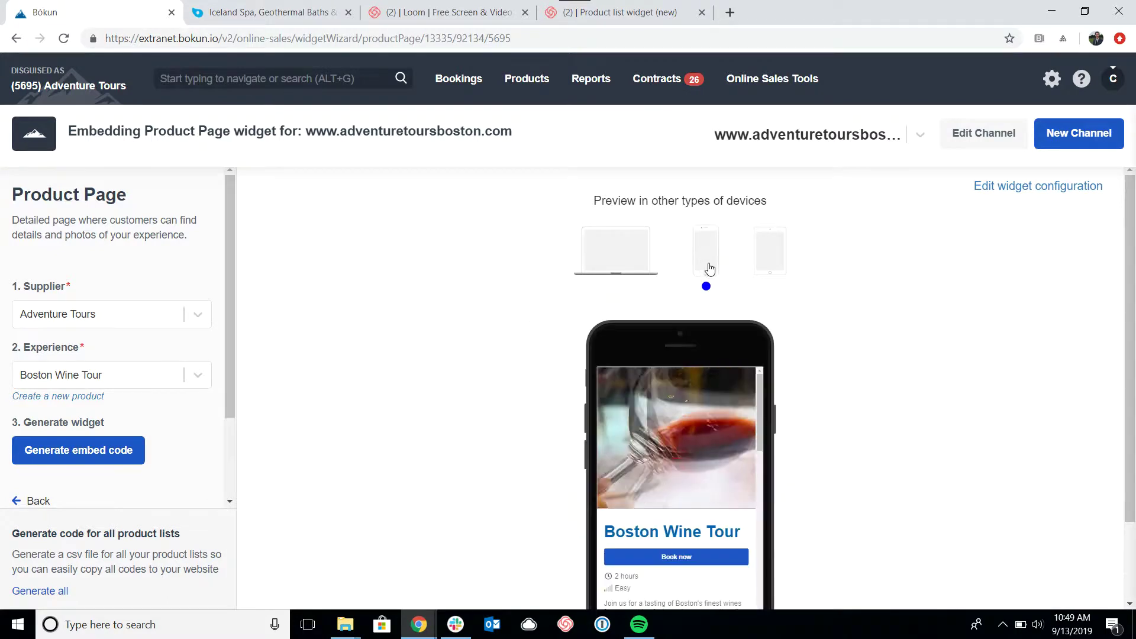
click(773, 249)
scroll(878, 360, down, 1)
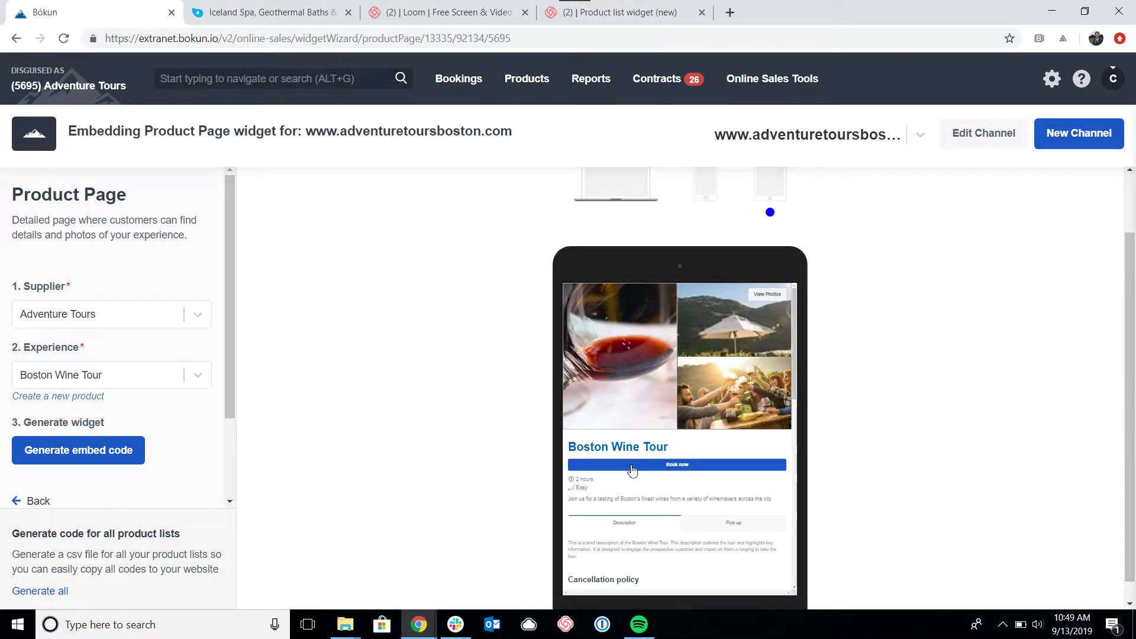
scroll(659, 454, up, 1)
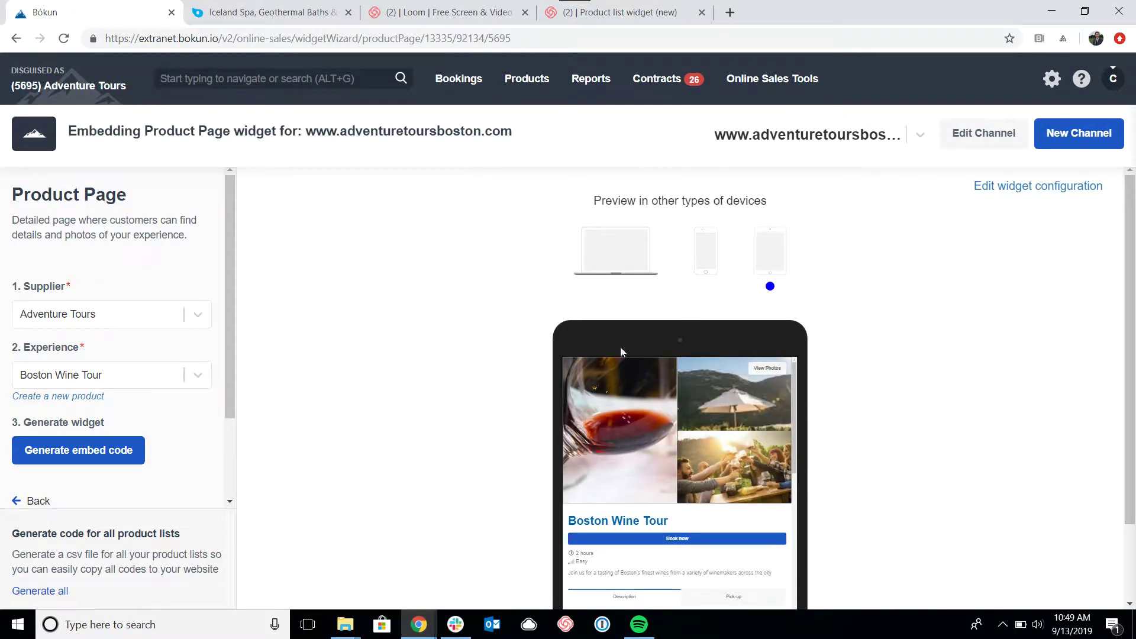
click(616, 247)
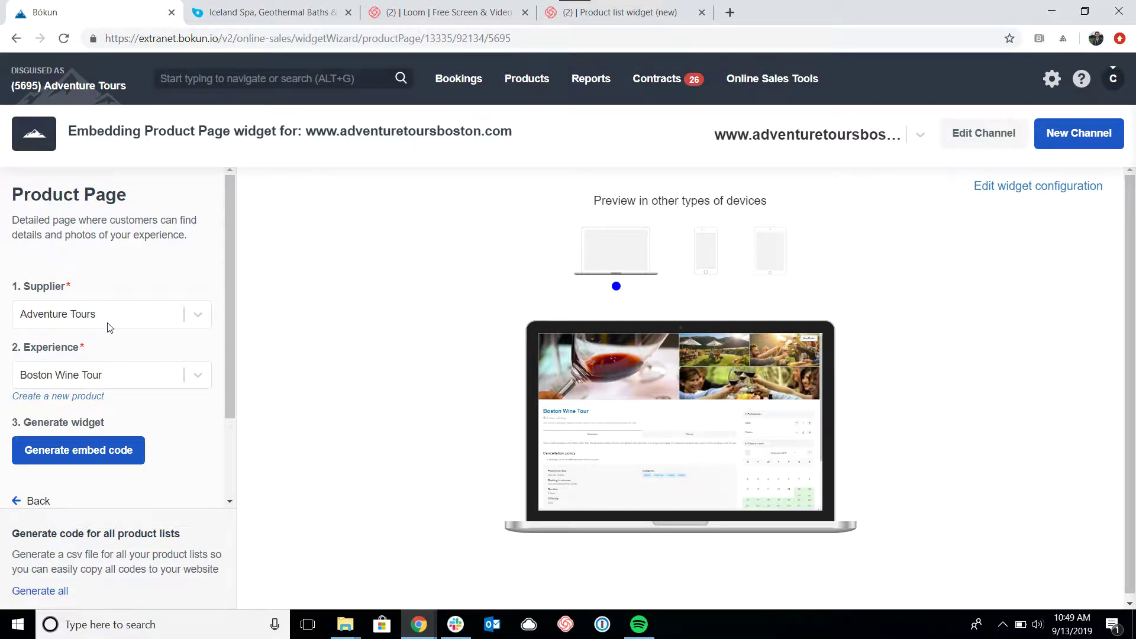
- Generate the embed code for the Boston Wine Tour product page widget and copy it
scroll(86, 334, down, 1)
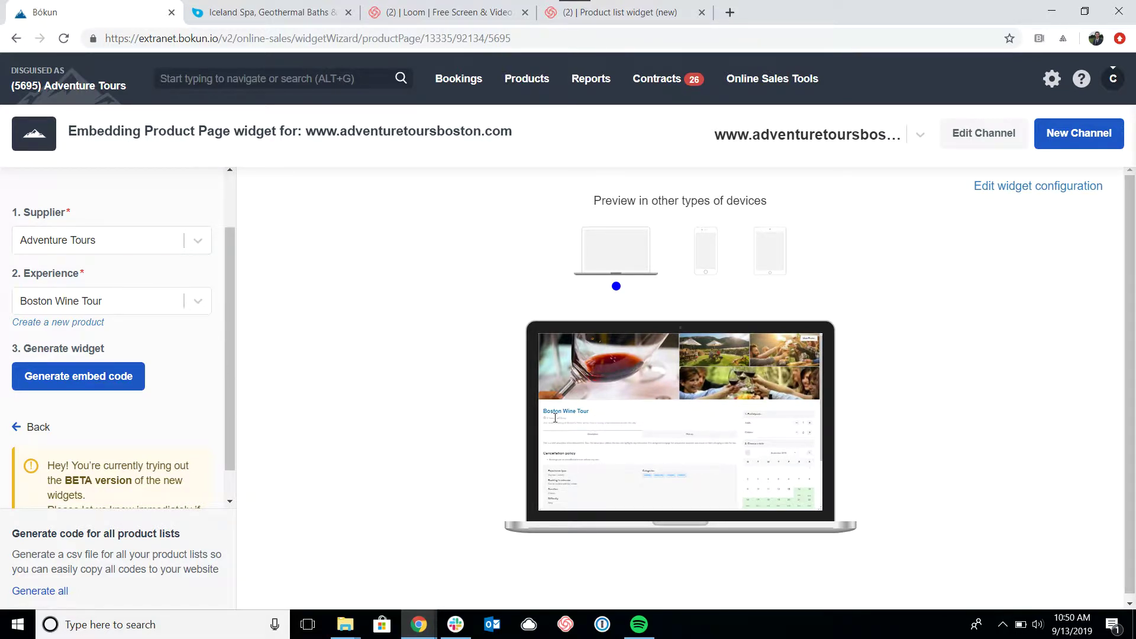
click(118, 383)
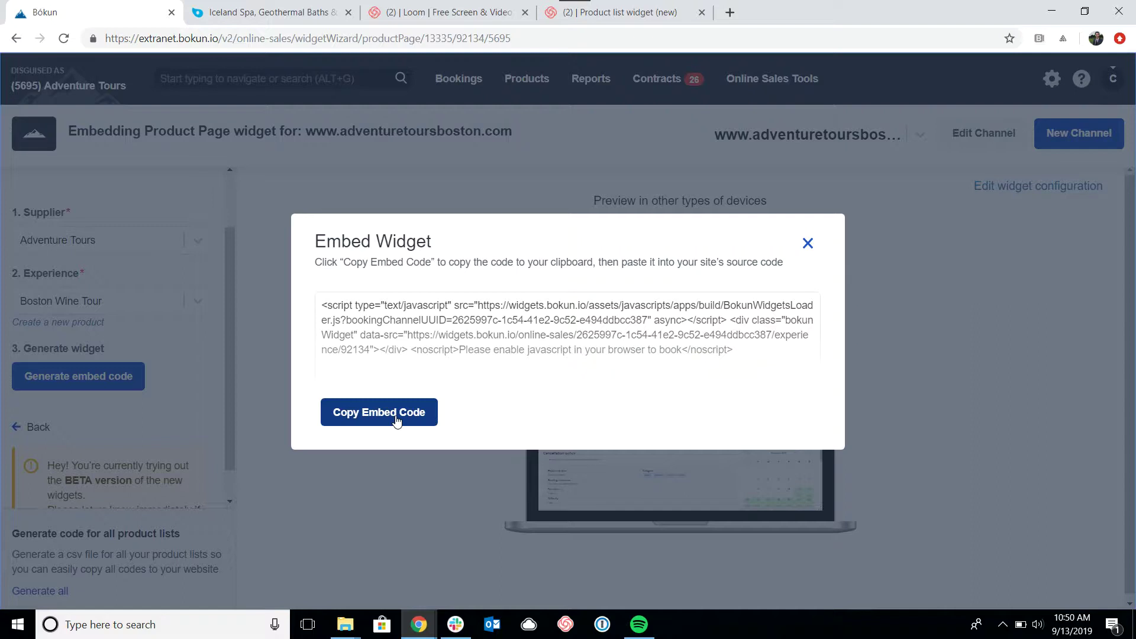
click(396, 420)
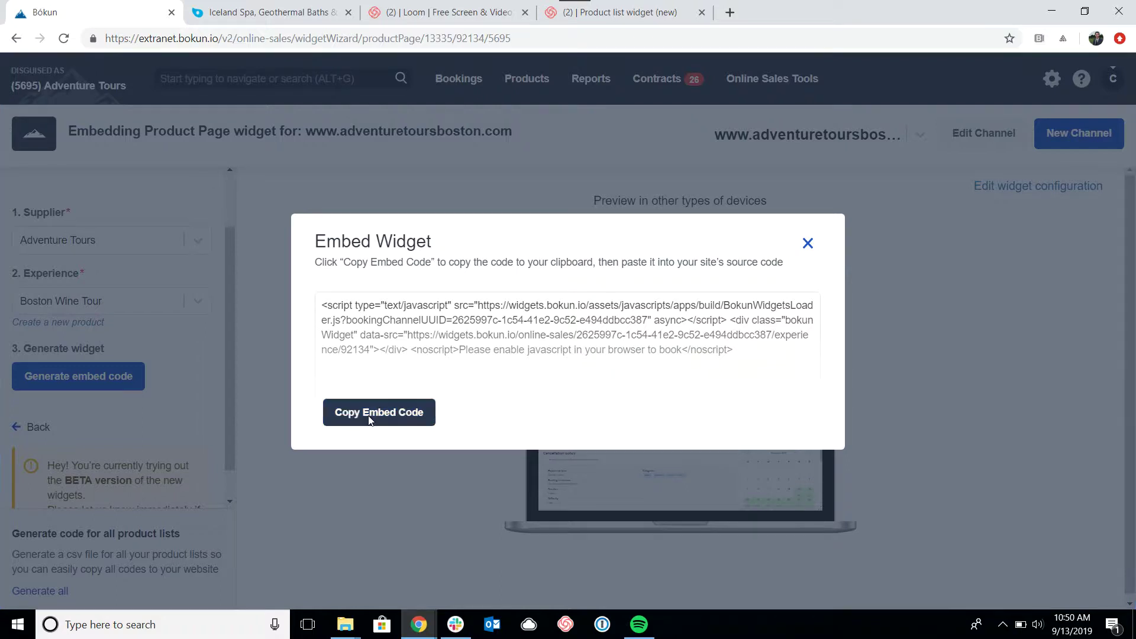
click(369, 419)
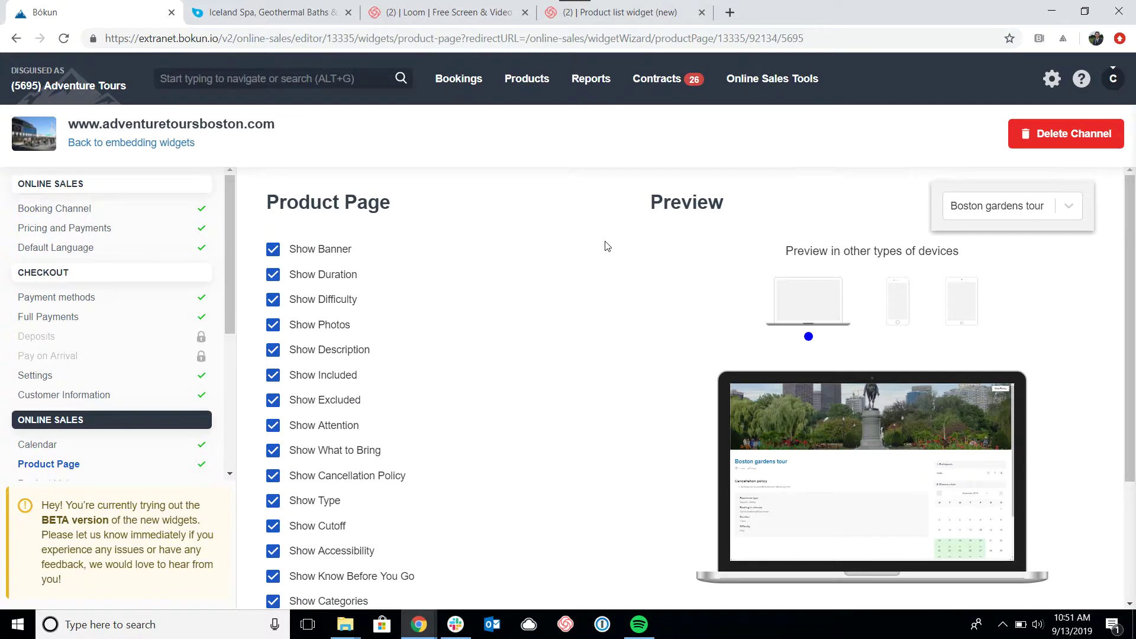
- Examine the Product Page display options in the widget configuration alongside the Boston gardens tour preview
scroll(606, 246, down, 1)
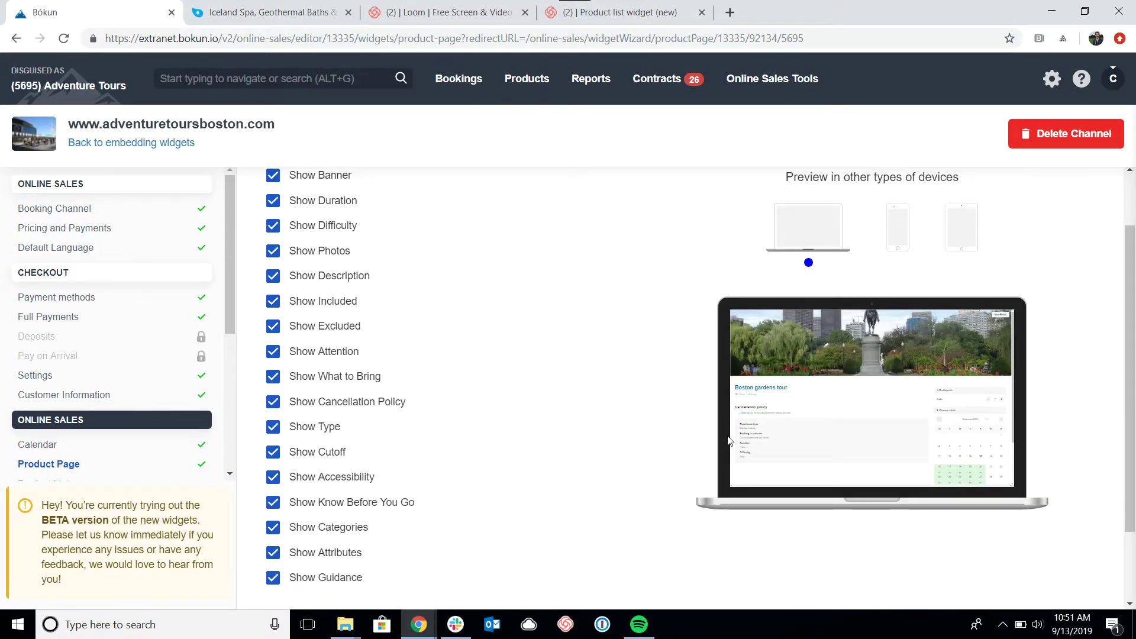
scroll(757, 308, up, 1)
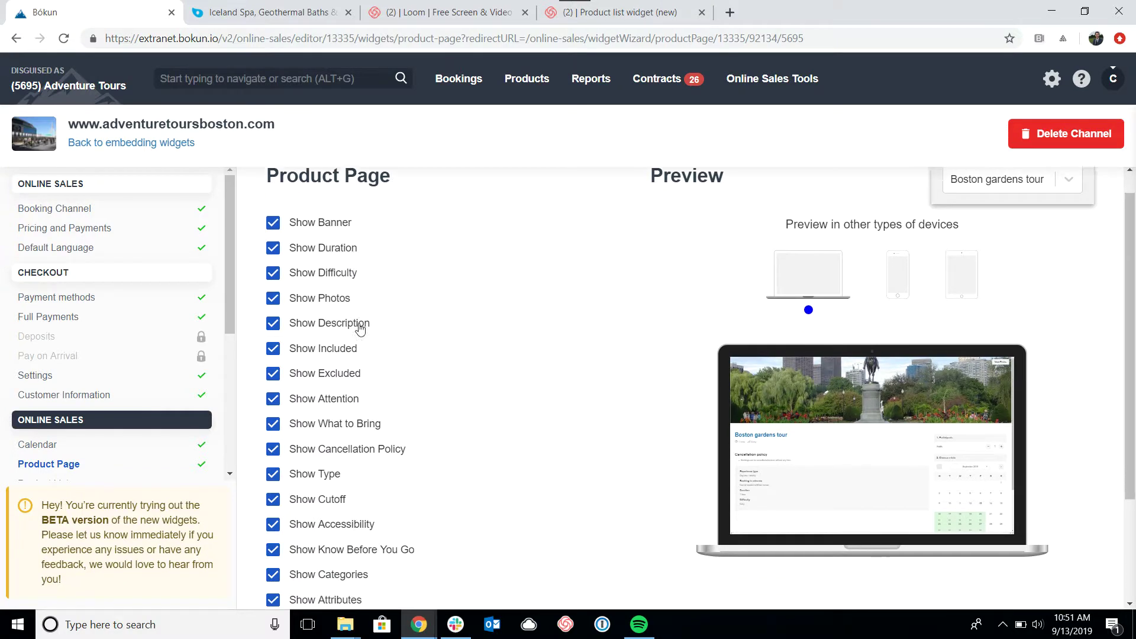
scroll(329, 487, down, 2)
scroll(390, 256, up, 1)
scroll(391, 256, up, 2)
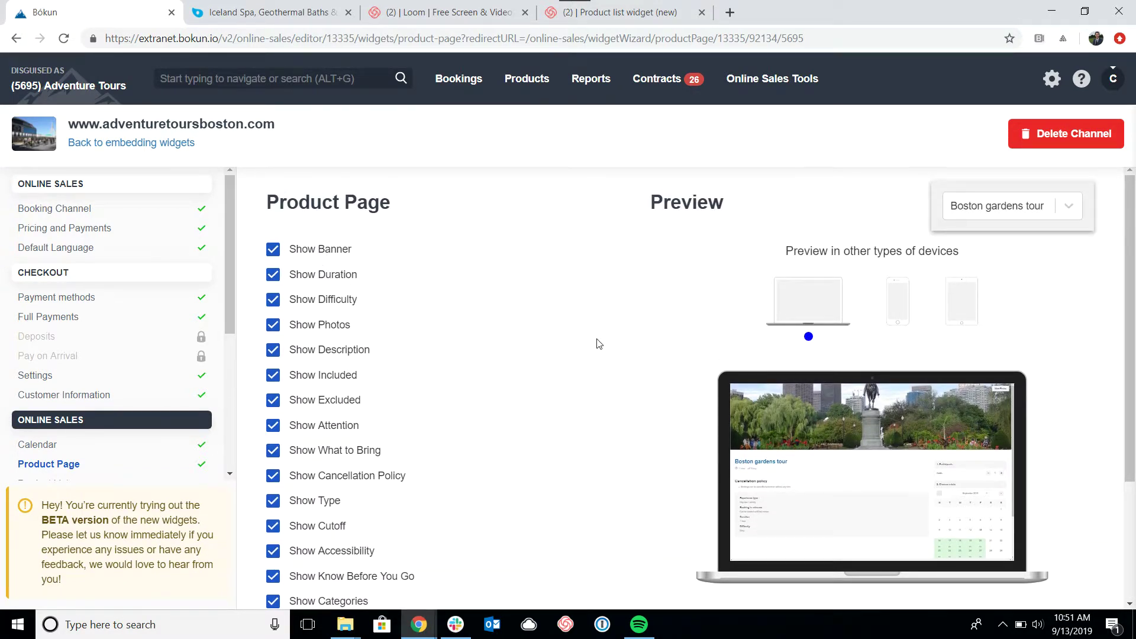
- Turn Show Banner, Show Duration, Show Difficulty and Show Photos off and back on, one option at a time
click(273, 253)
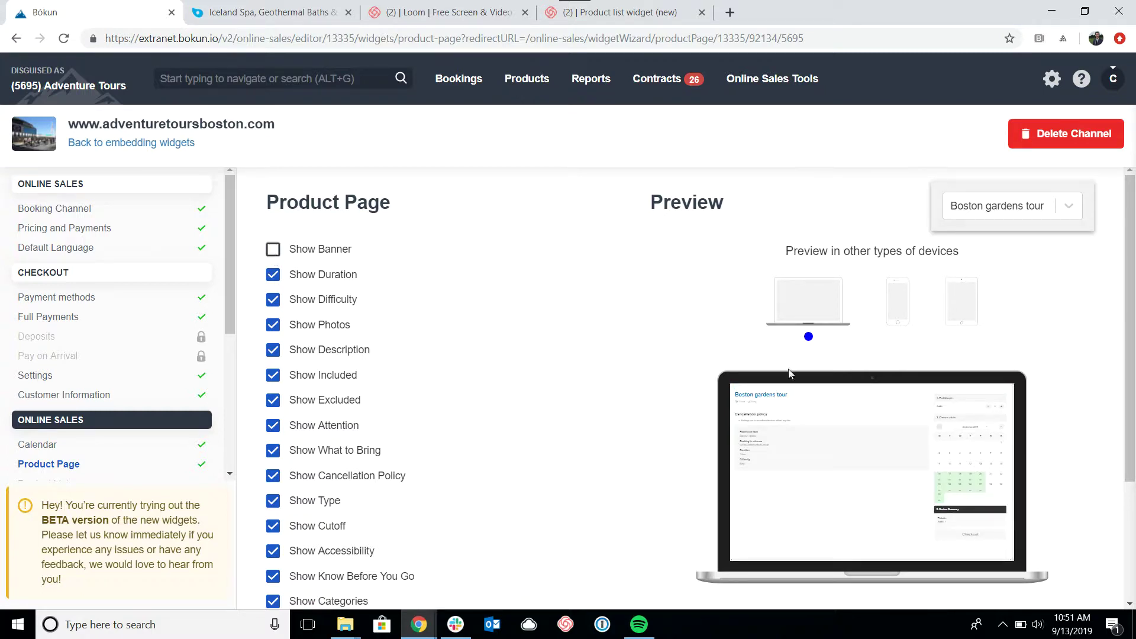
click(276, 253)
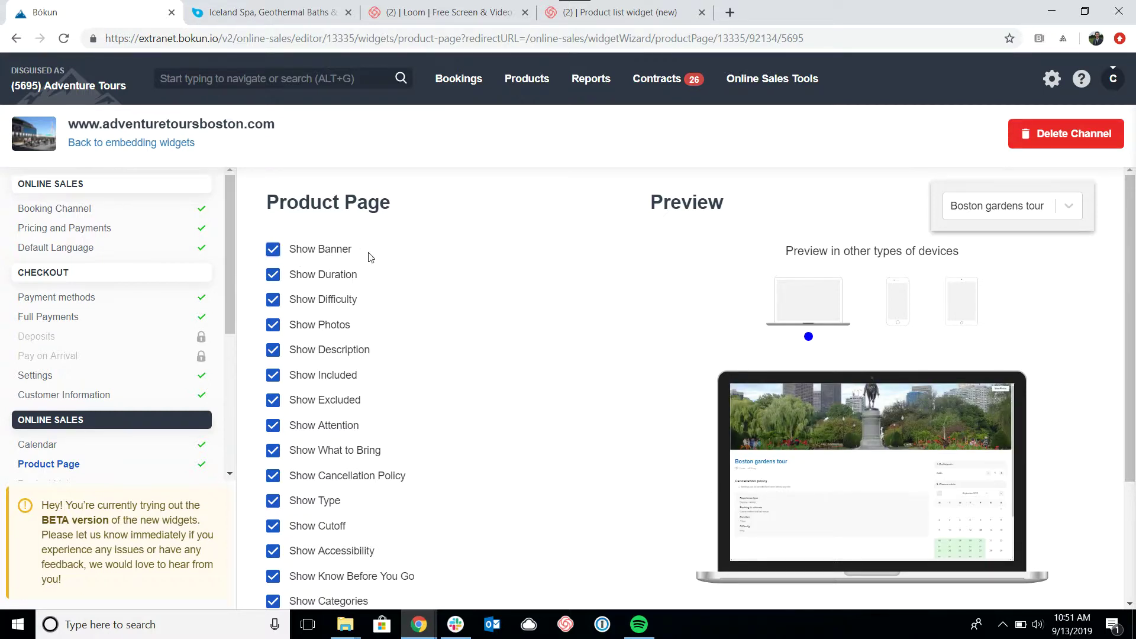
scroll(368, 256, down, 1)
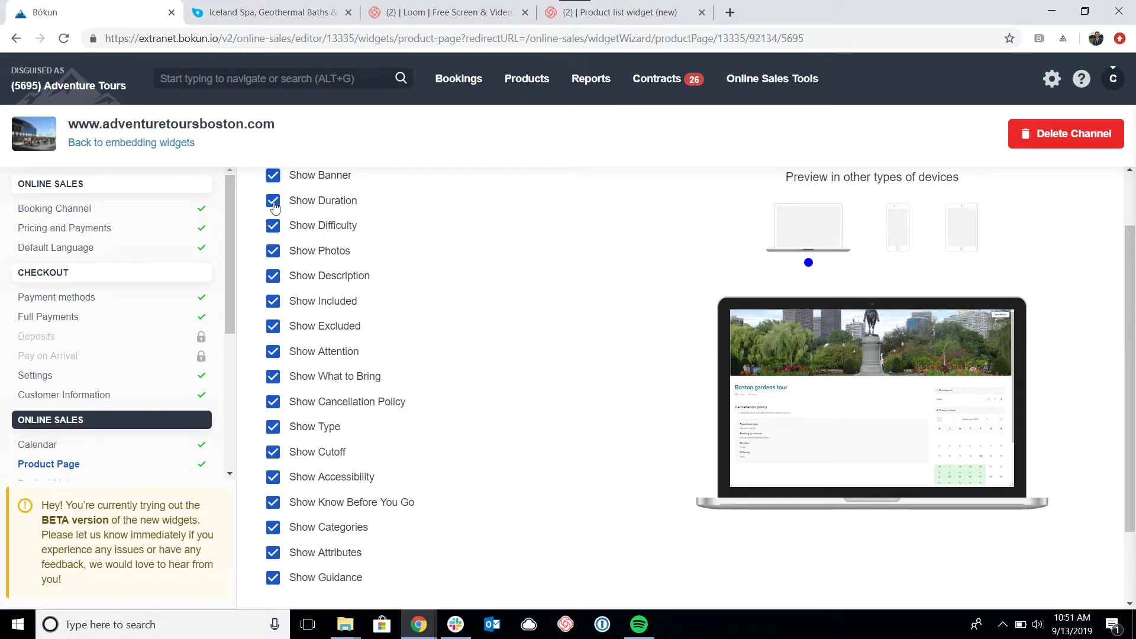
click(274, 204)
click(274, 204)
click(273, 231)
click(274, 231)
click(274, 254)
click(274, 254)
- Turn the Show Attention and Show Cutoff options off and back on, one at a time
scroll(375, 281, down, 2)
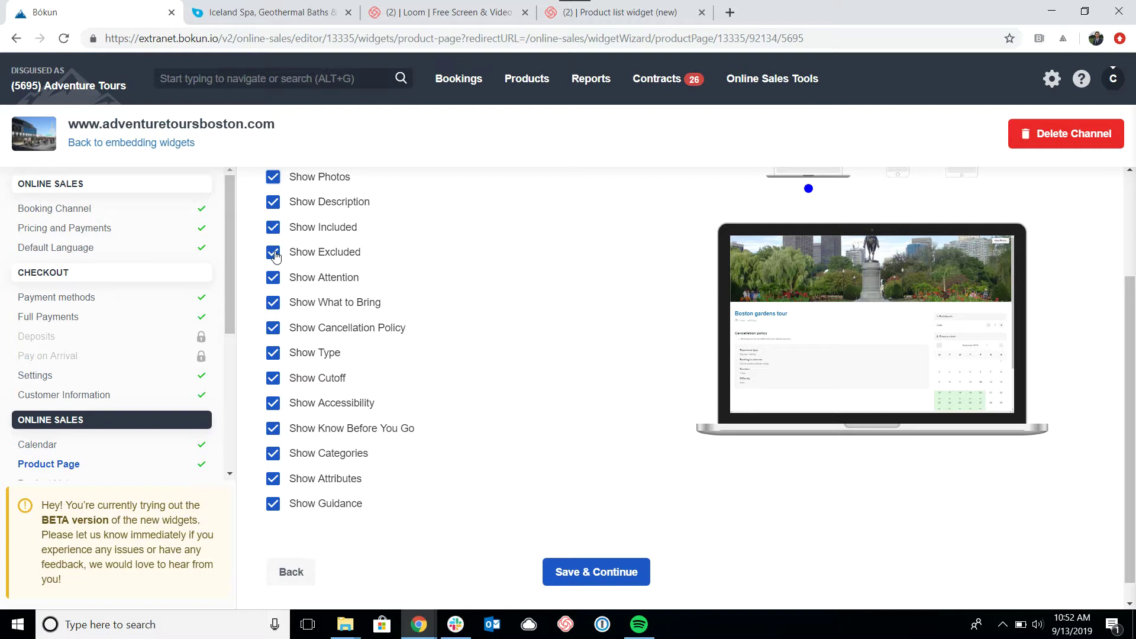
click(273, 282)
click(274, 281)
click(273, 379)
click(272, 381)
- Review the full list of Product Page display options and save the configuration with all of them enabled
scroll(346, 491, up, 3)
scroll(569, 361, down, 3)
scroll(488, 385, up, 3)
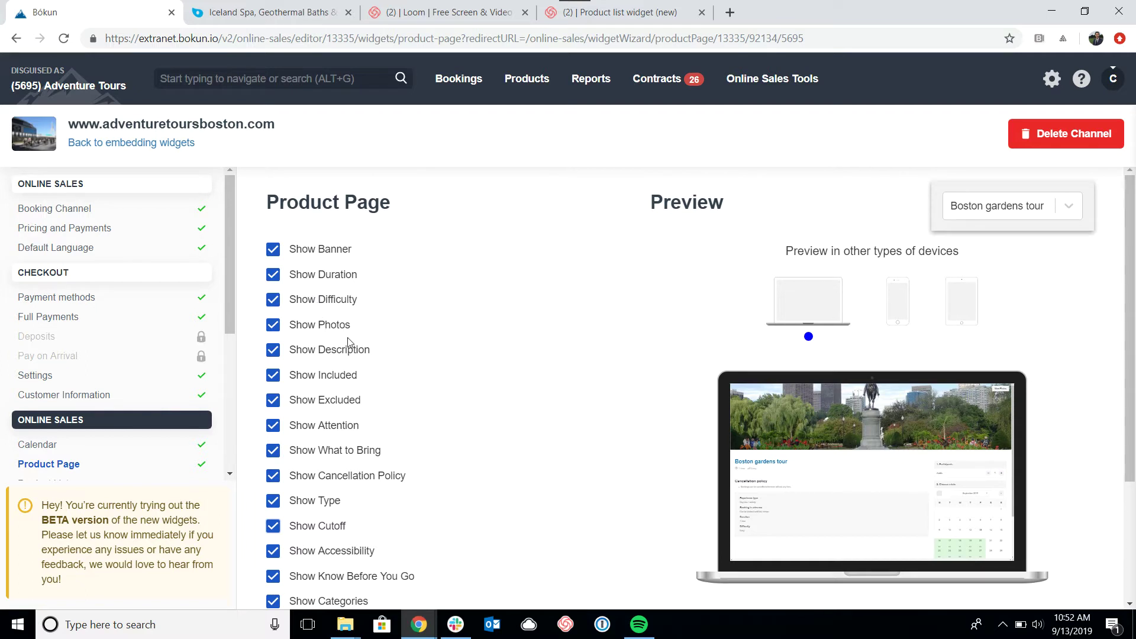
scroll(349, 340, down, 1)
scroll(299, 237, down, 1)
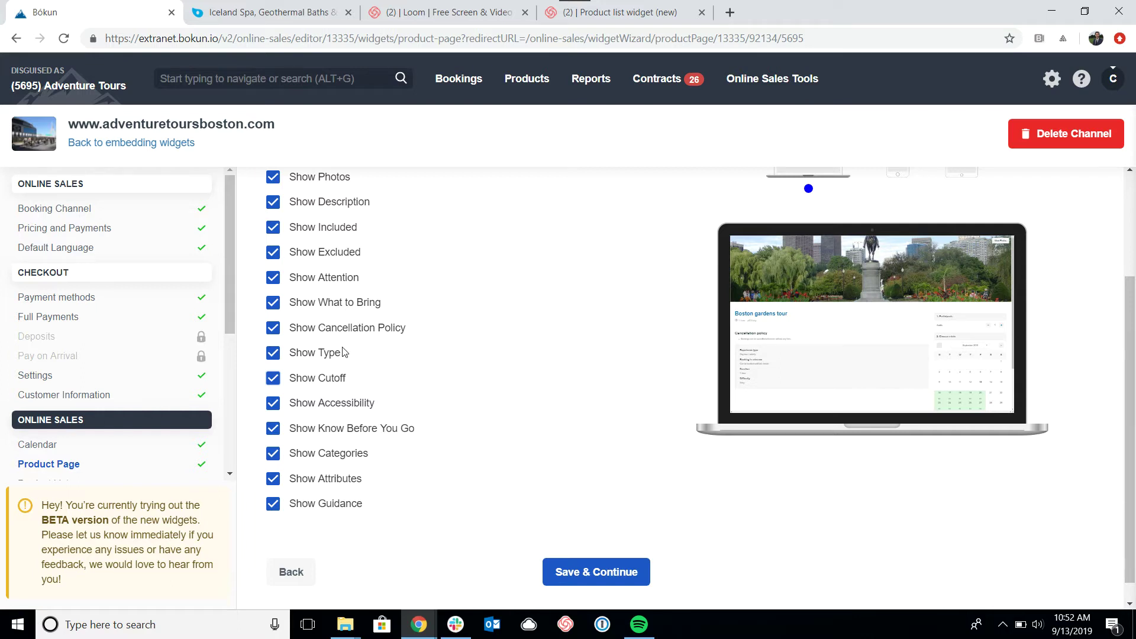
click(569, 578)
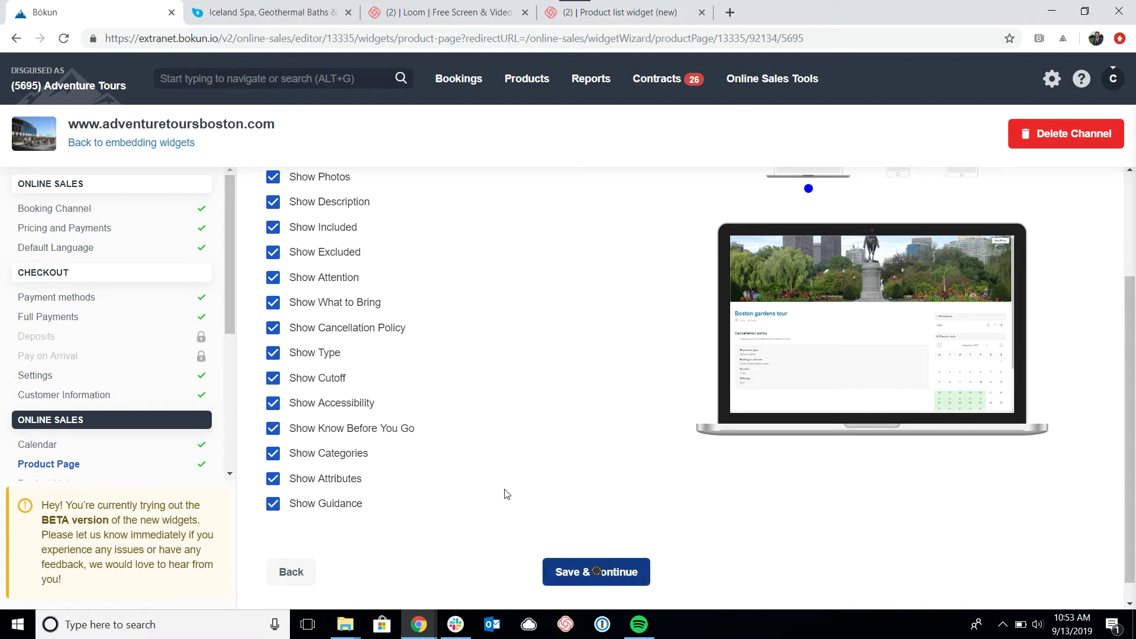
- Return to the embedding widgets, choose the Product Page widget and generate the embed code for the Boston gardens tour
click(172, 145)
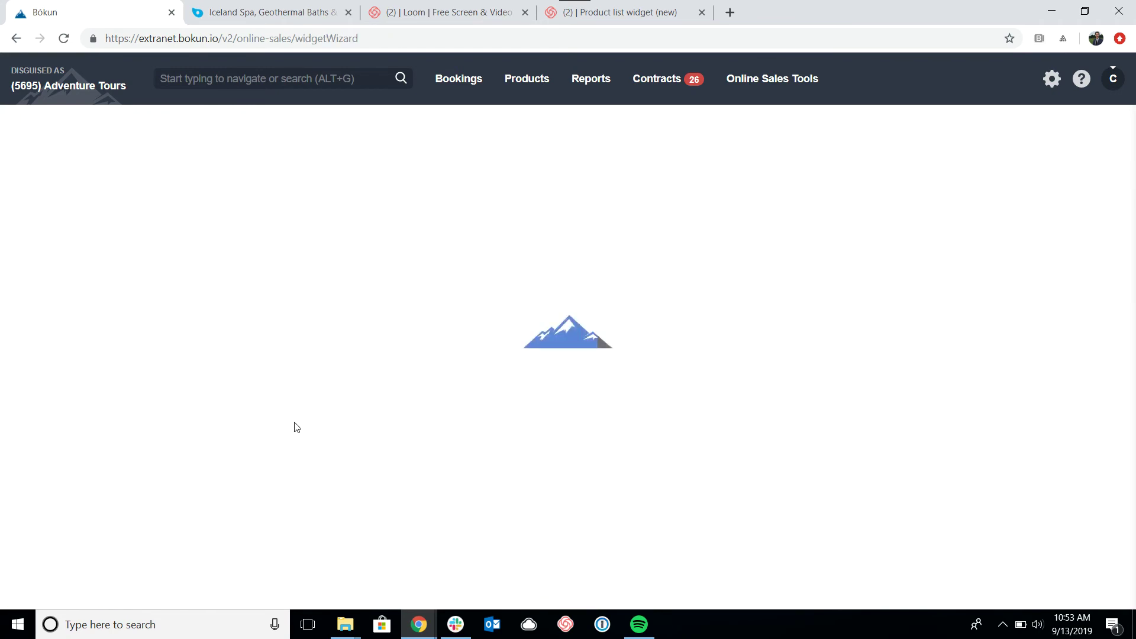
click(70, 514)
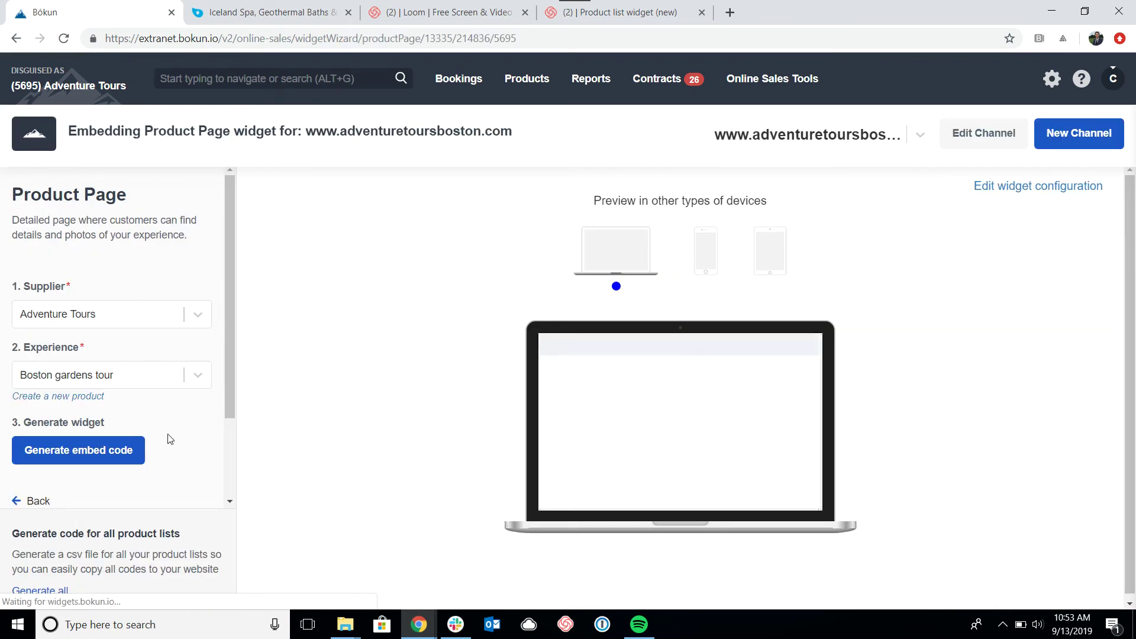
click(102, 459)
click(124, 383)
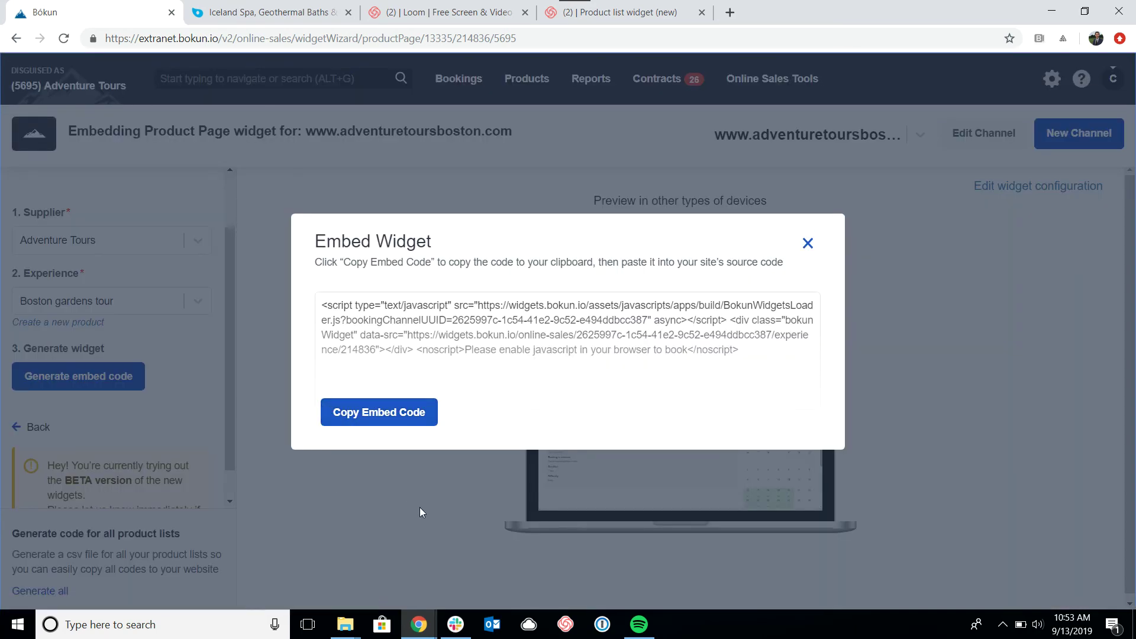